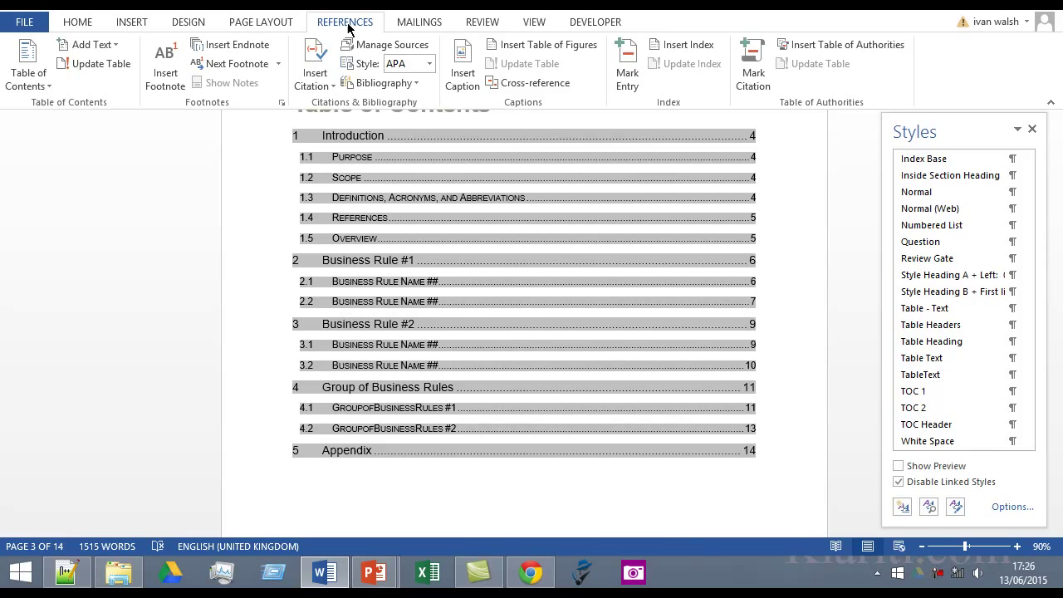
- Open the References tab's Table of Contents gallery of built-in and manual layouts
left_click(28, 83)
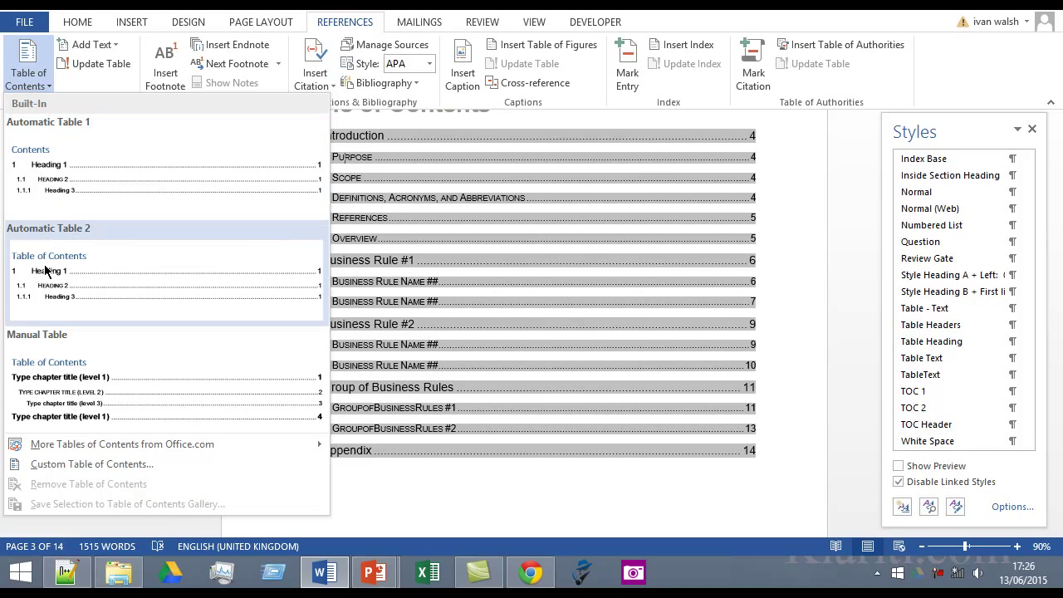
- In Custom Table of Contents, toggle Show page numbers and Right align, leaving both on
left_click(66, 470)
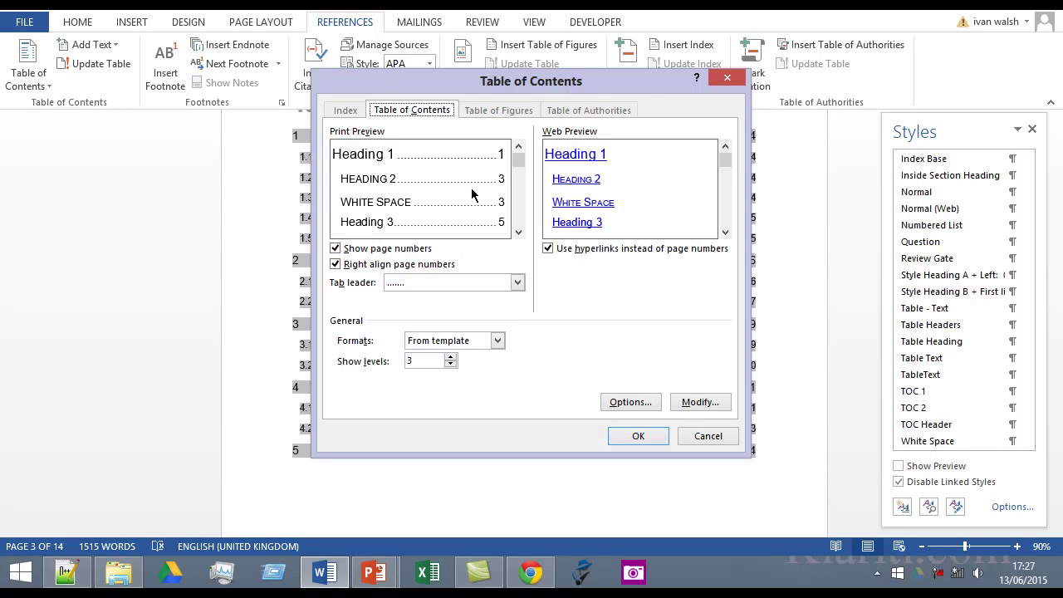
left_click(336, 249)
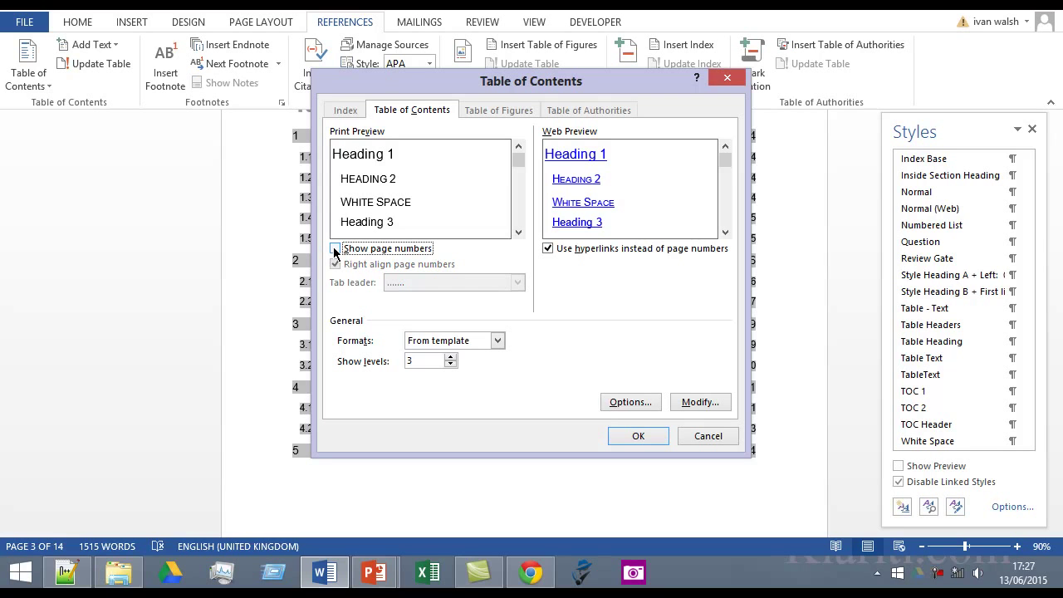
left_click(336, 249)
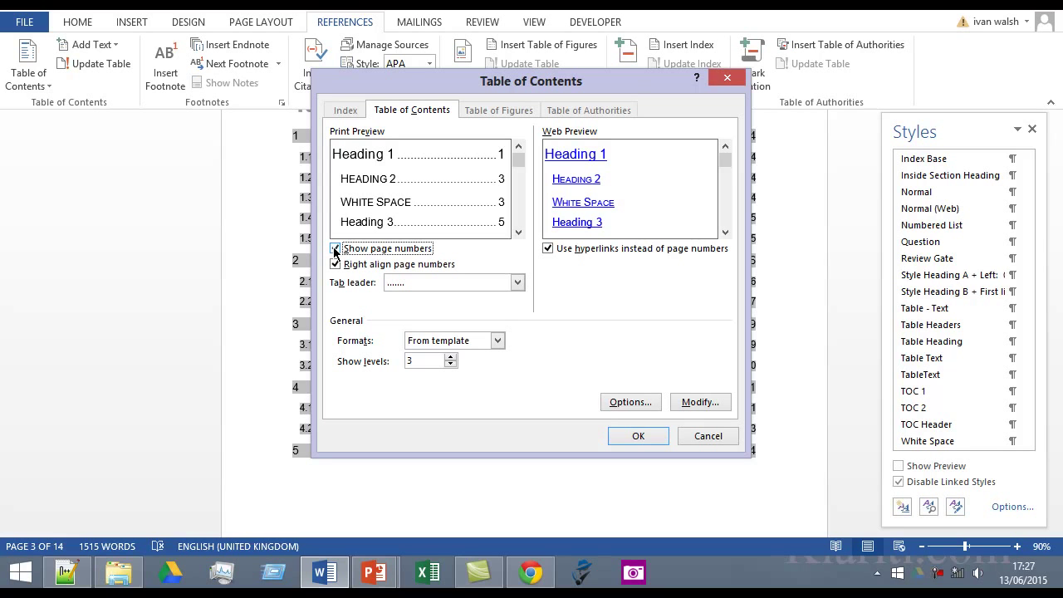
left_click(336, 265)
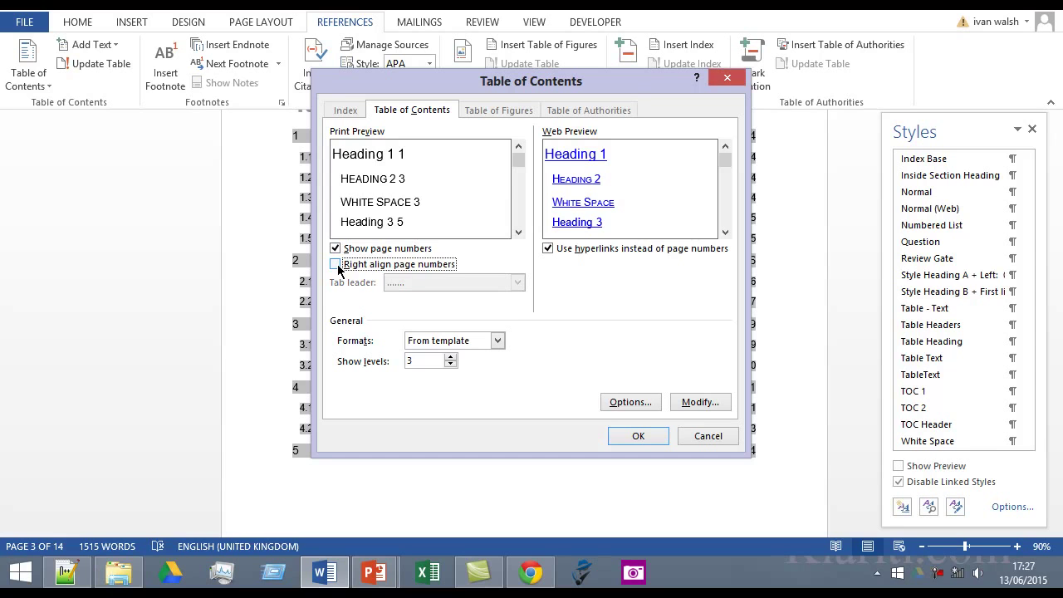
left_click(335, 249)
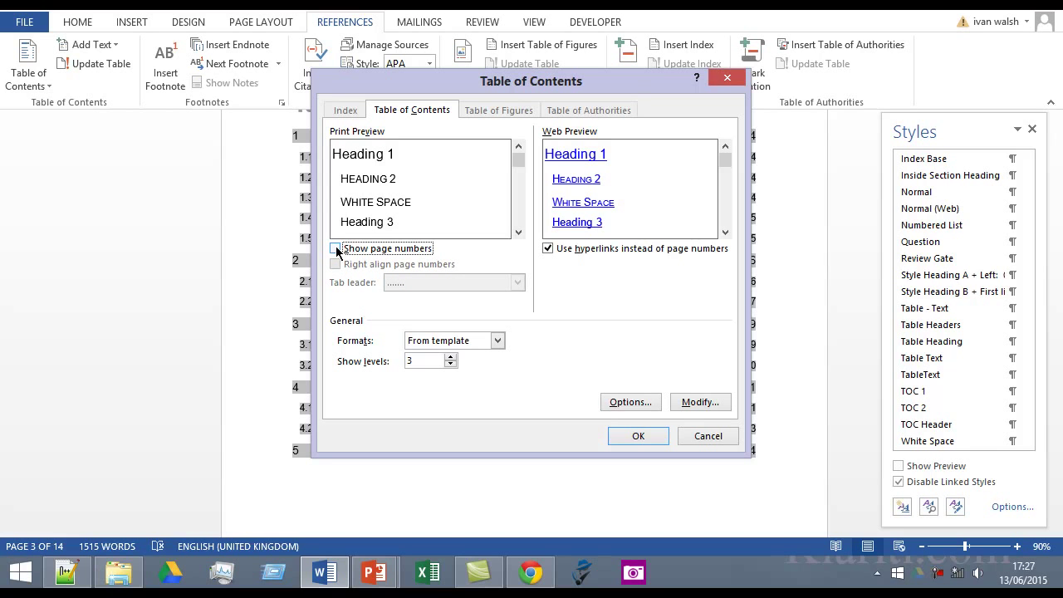
left_click(336, 249)
left_click(335, 264)
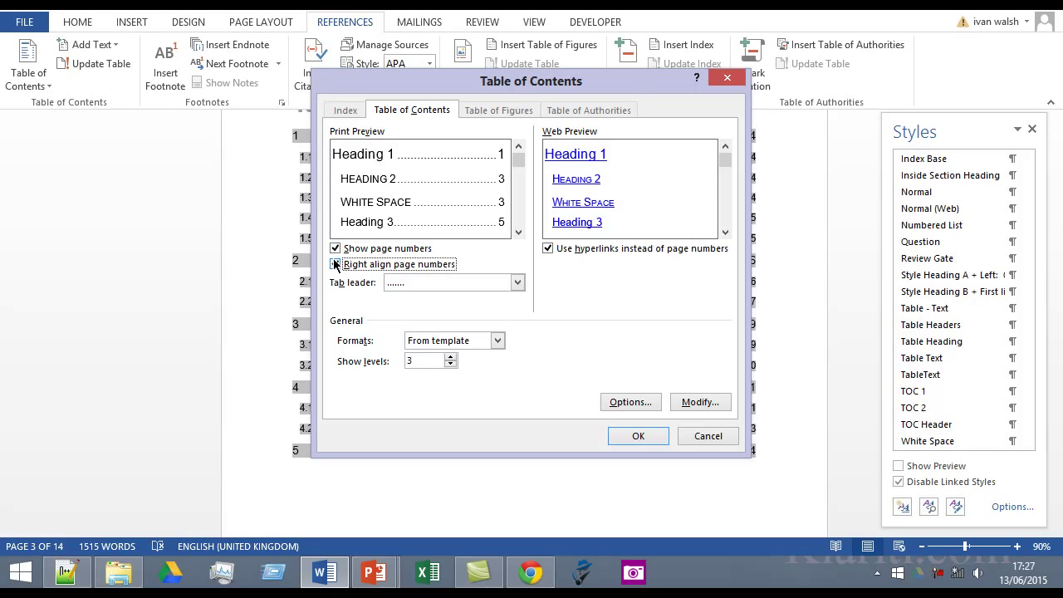
- Keep the dotted tab leader and lower Show levels to 1, then restore it to 3
left_click(516, 283)
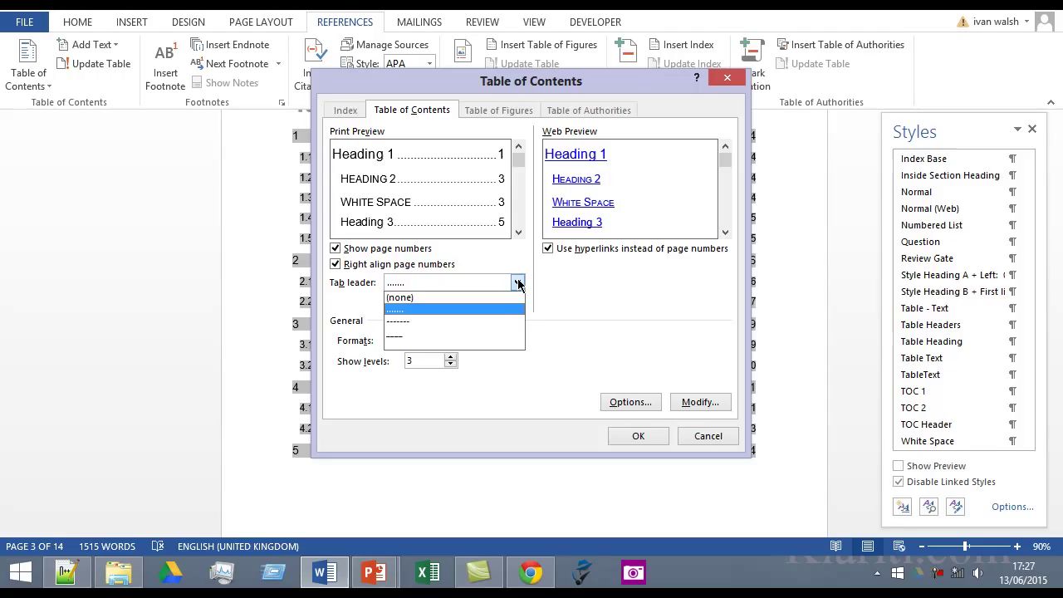
left_click(518, 284)
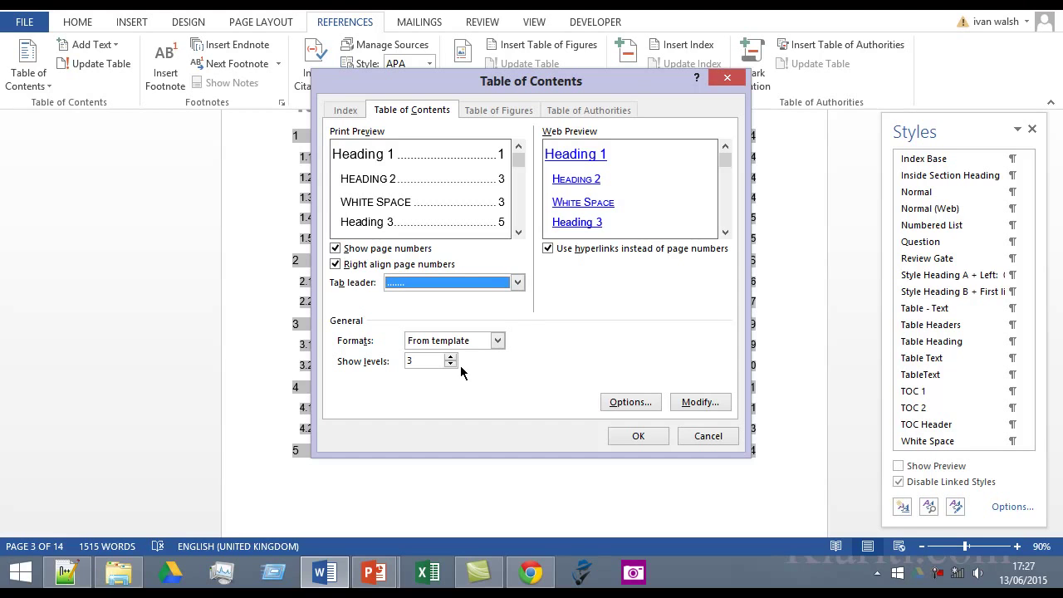
left_click(417, 359)
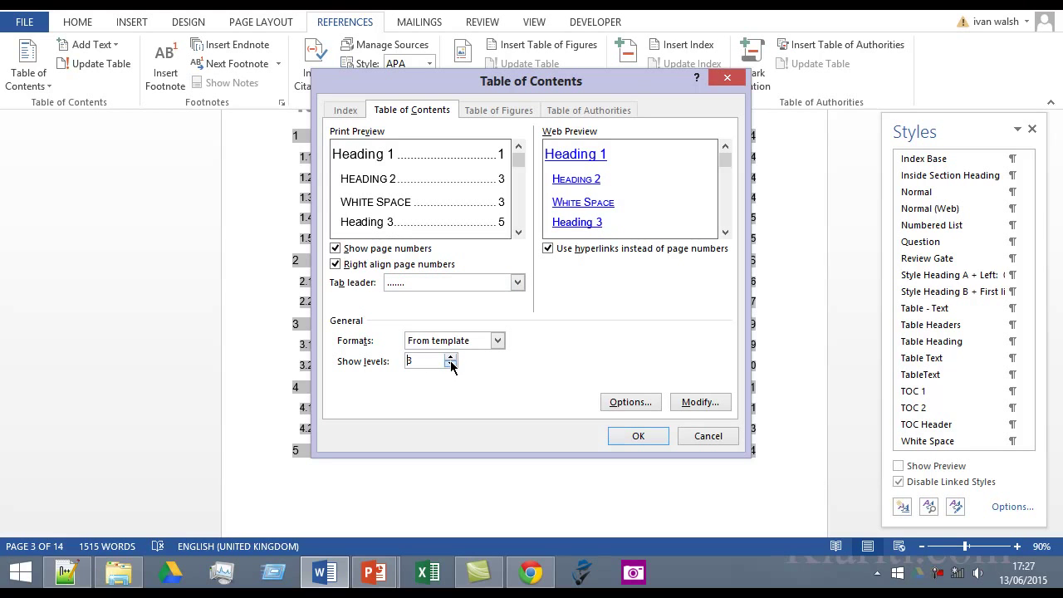
left_click(450, 365)
left_click(450, 364)
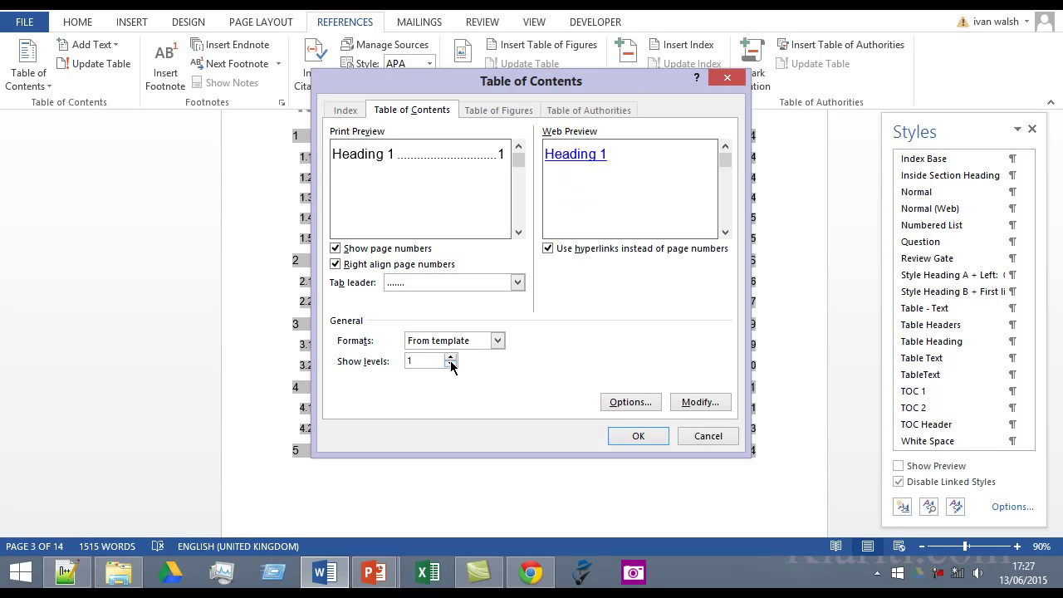
left_click(449, 357)
left_click(447, 358)
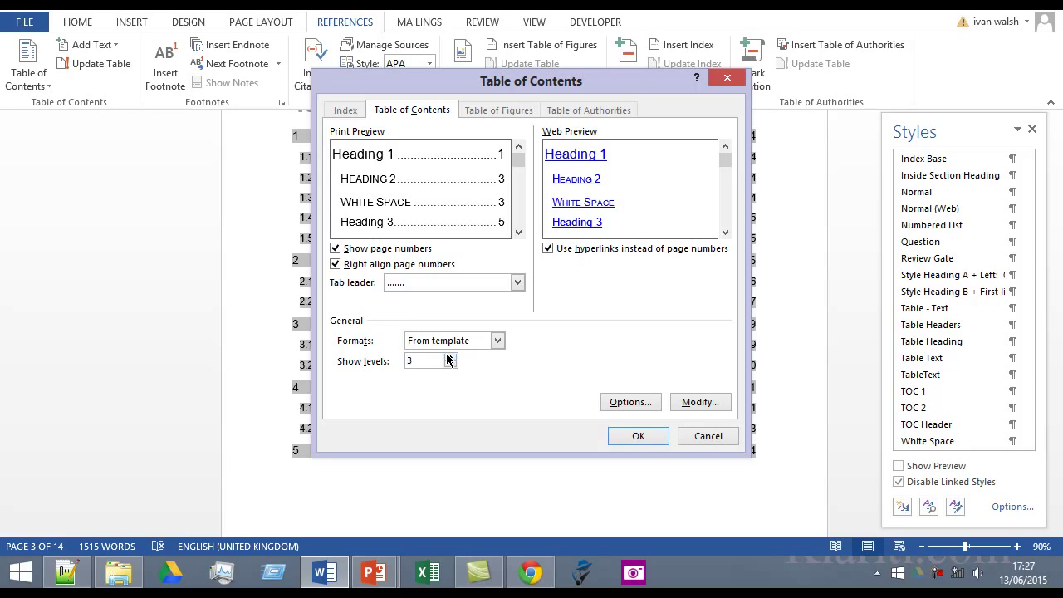
- In the build options, scroll to Heading 1–3 and check their TOC levels 1, 2 and 3
left_click(636, 405)
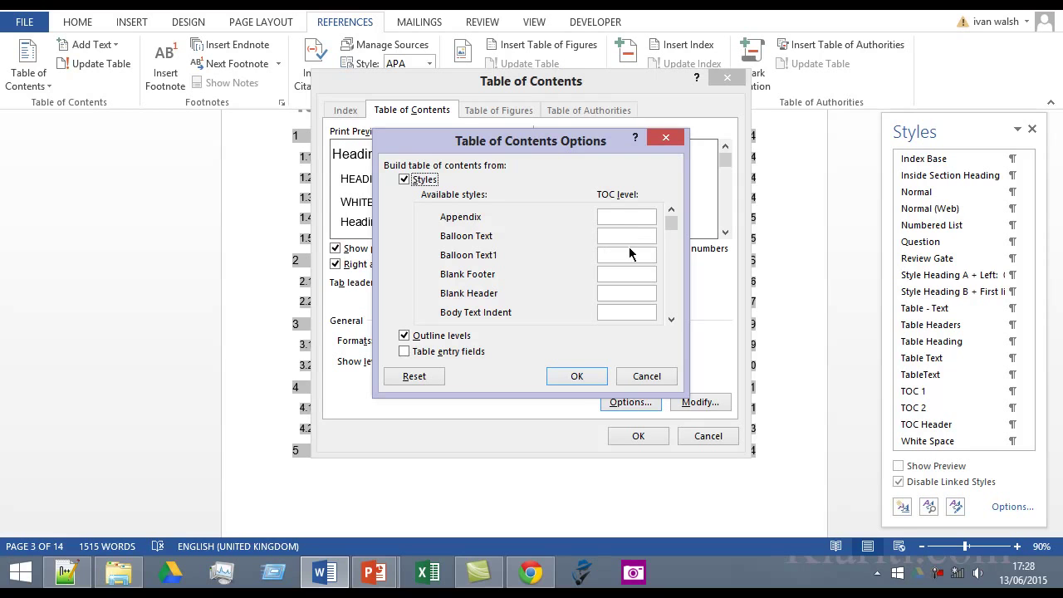
left_click(670, 229)
left_click_drag(671, 229, 672, 257)
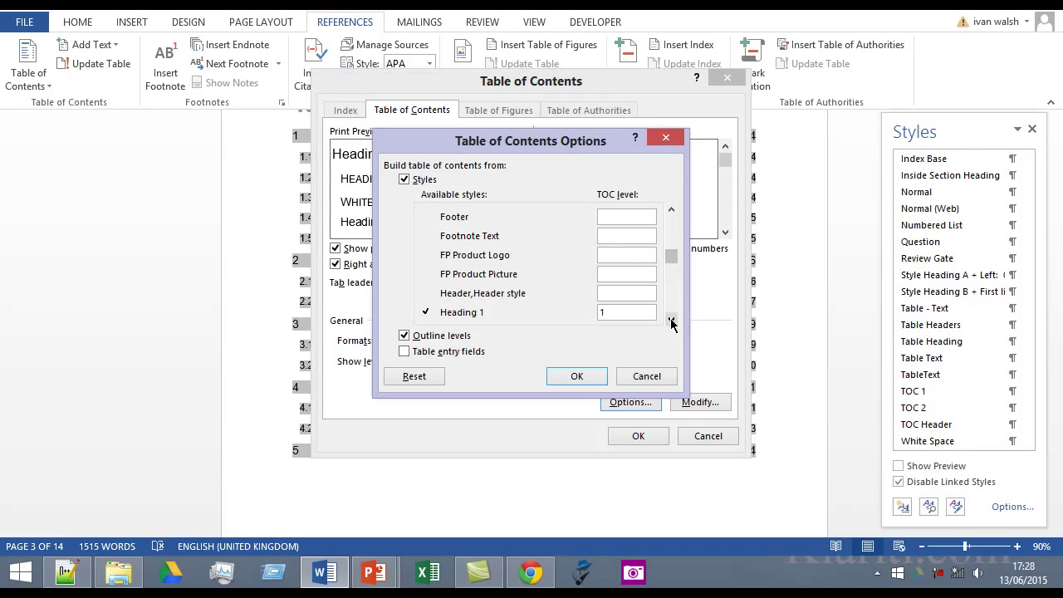
left_click(671, 319)
left_click(671, 320)
left_click(671, 320)
left_click(670, 320)
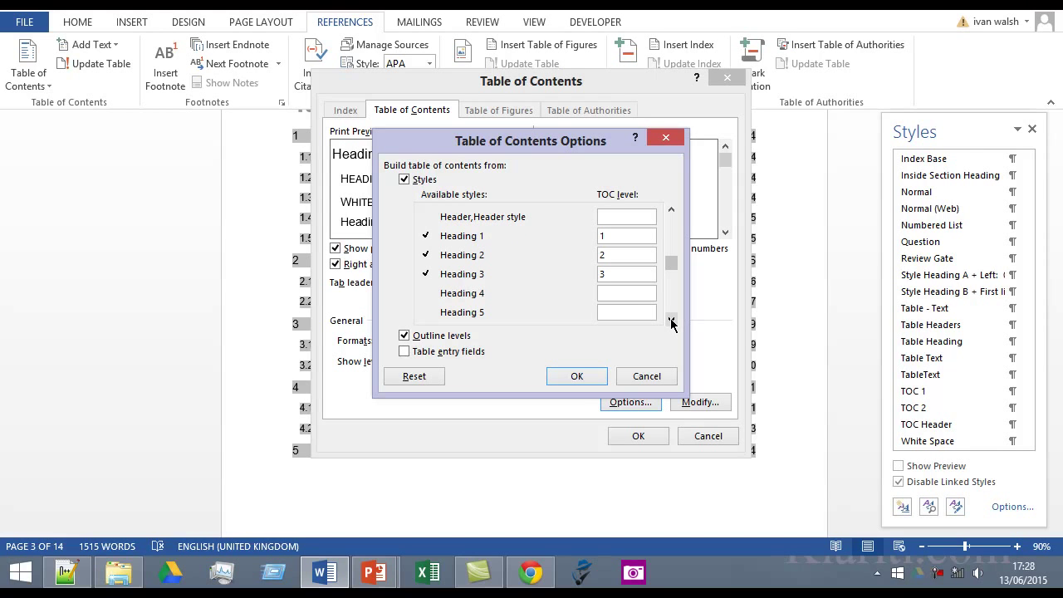
left_click(623, 252)
- Modify the TOC 1 style to bold, italic, dark orange text
left_click(633, 378)
left_click(695, 404)
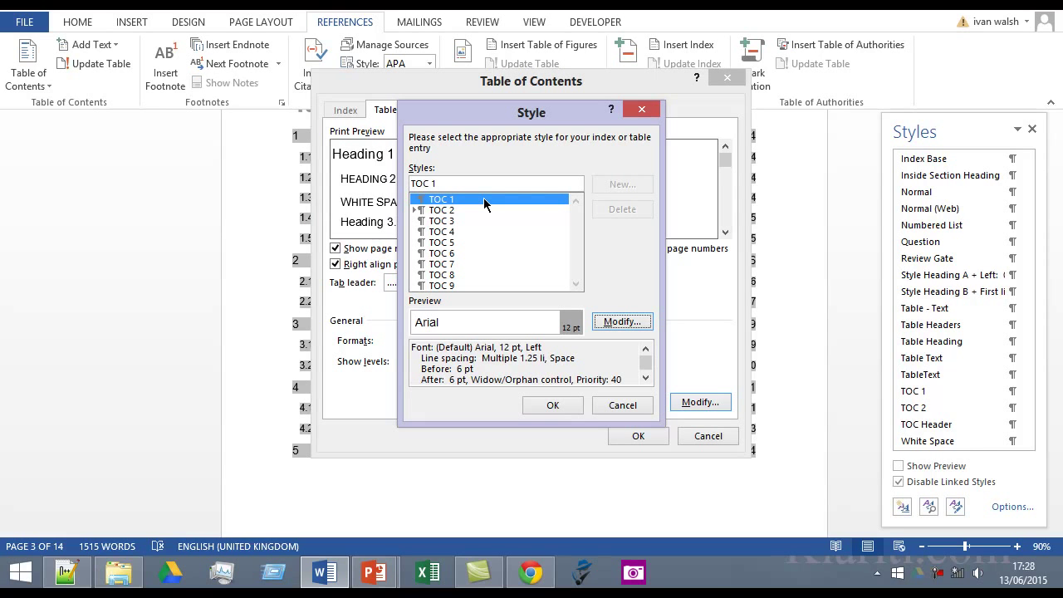
left_click(622, 321)
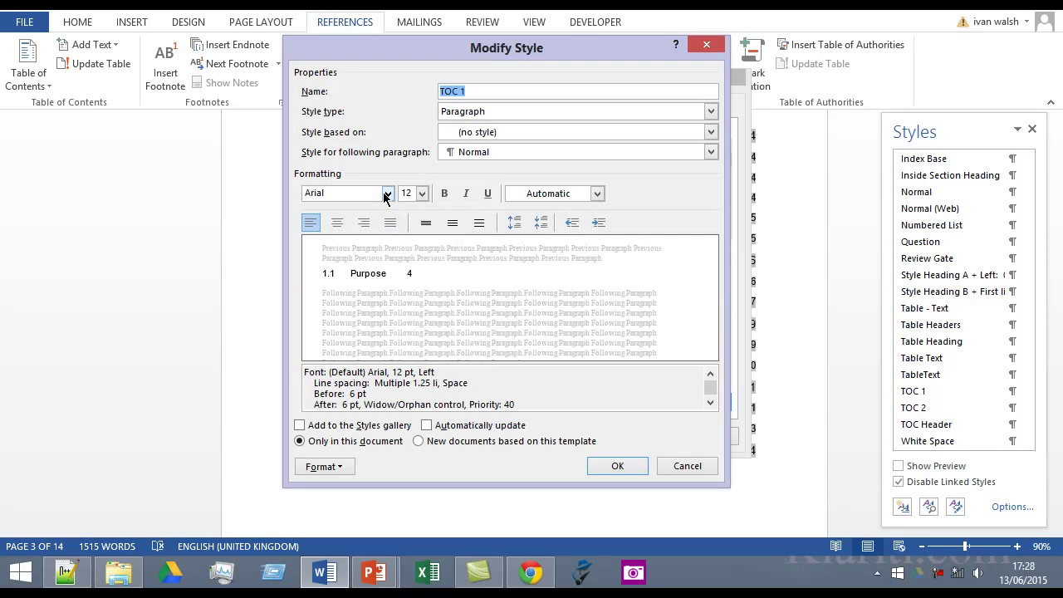
left_click(446, 194)
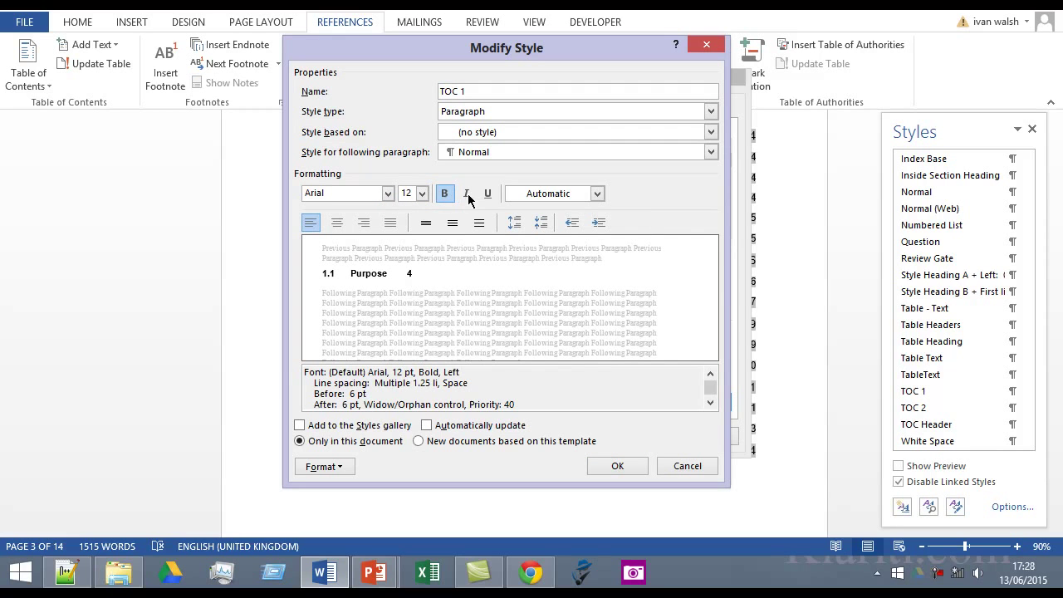
left_click(466, 196)
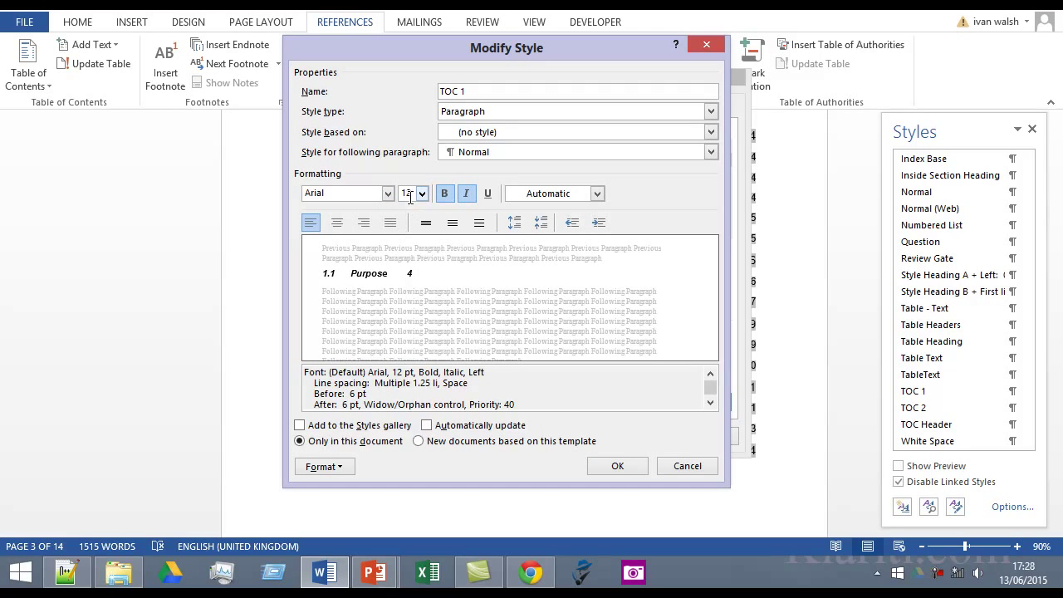
left_click(597, 194)
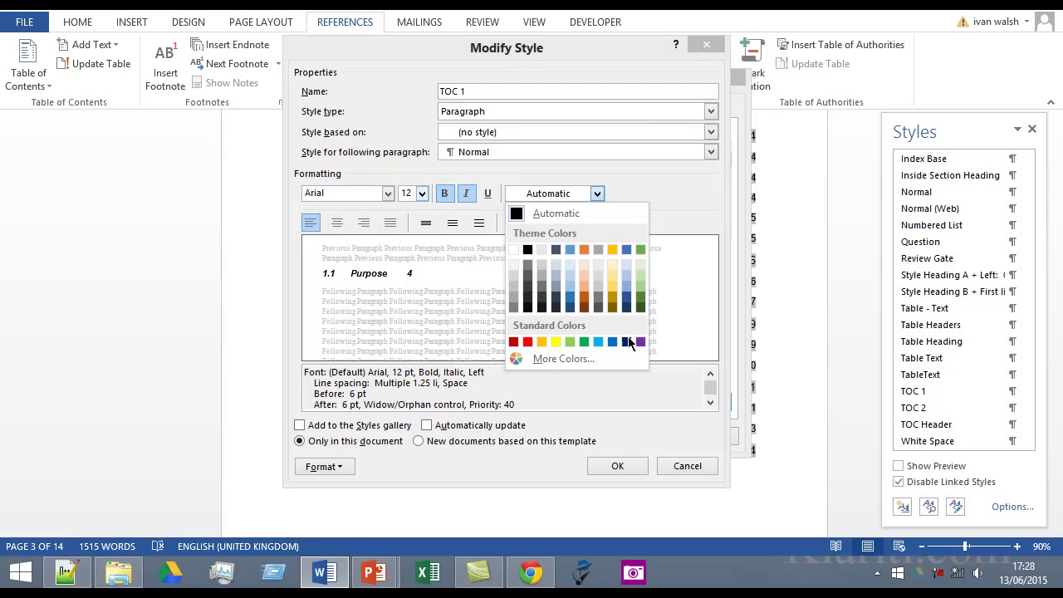
left_click(612, 296)
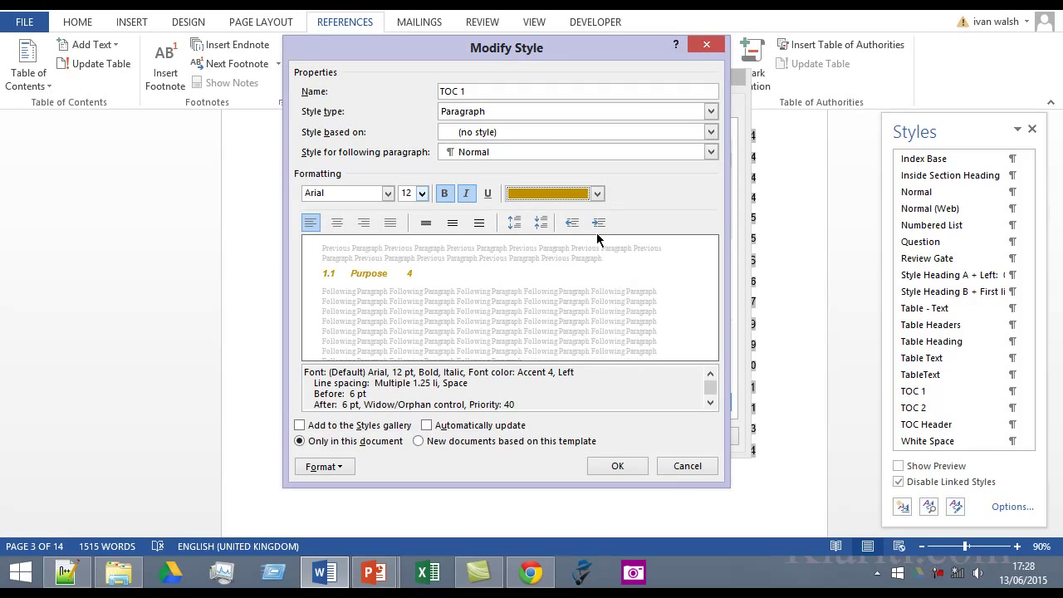
left_click(597, 193)
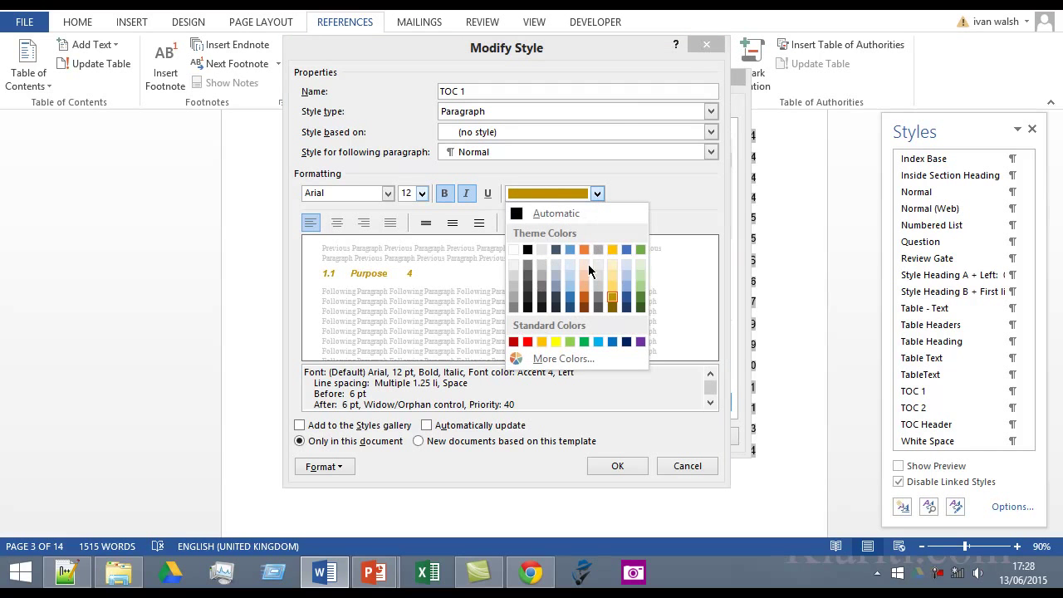
left_click(584, 307)
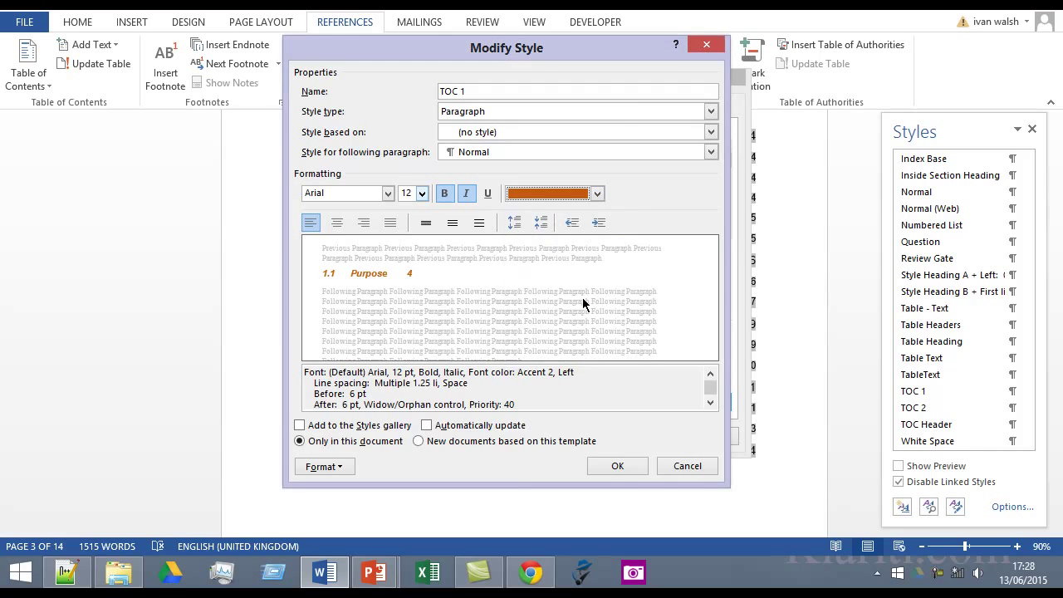
- Confirm the dialogs but decline replacing the table of contents, keeping the original look
left_click(619, 466)
left_click(570, 411)
left_click(616, 435)
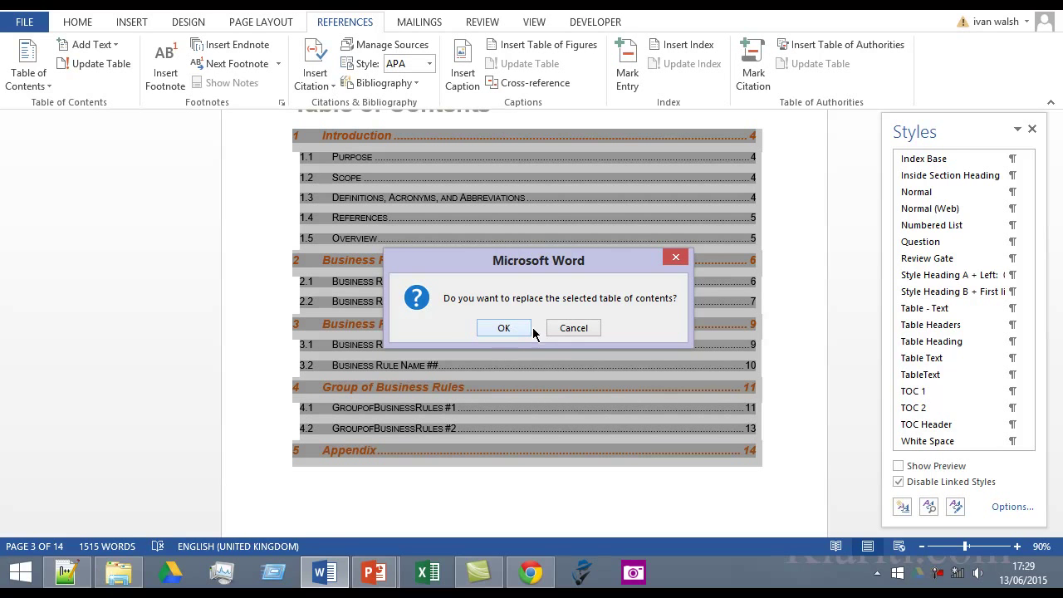
left_click(569, 327)
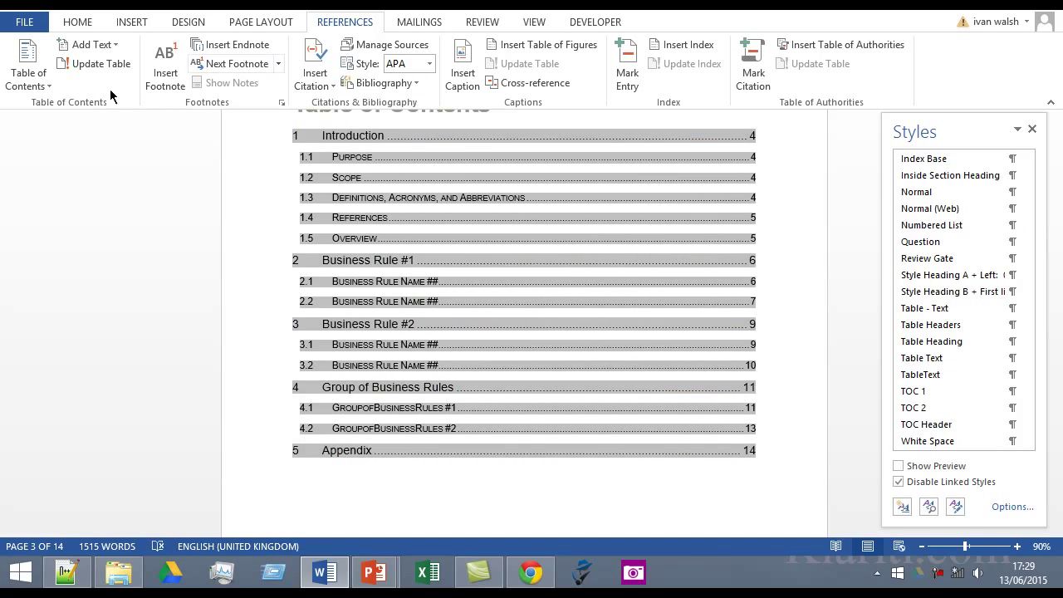
left_click(37, 84)
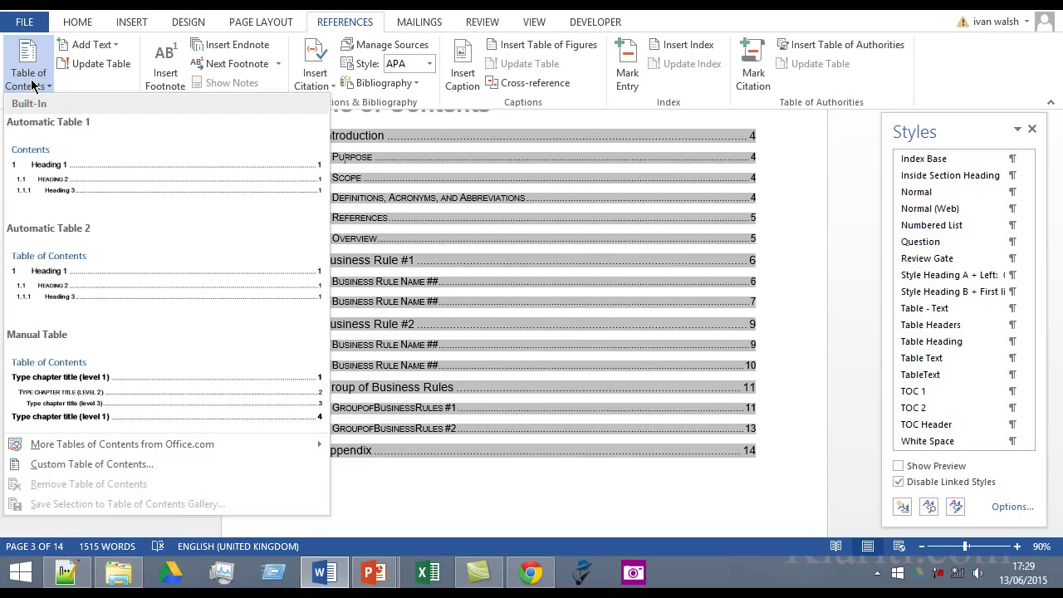
left_click(63, 465)
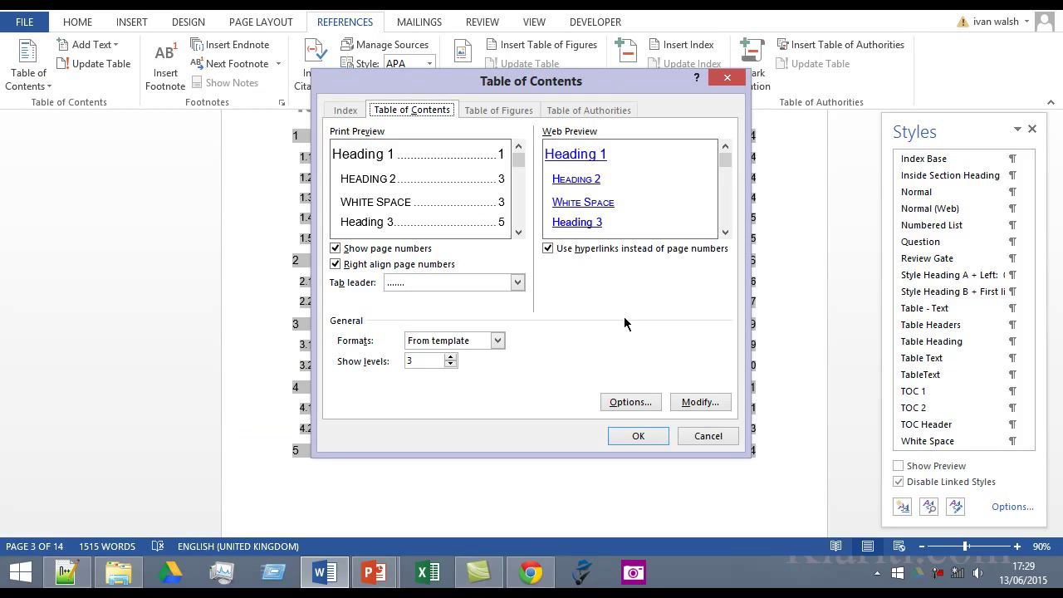
left_click(489, 341)
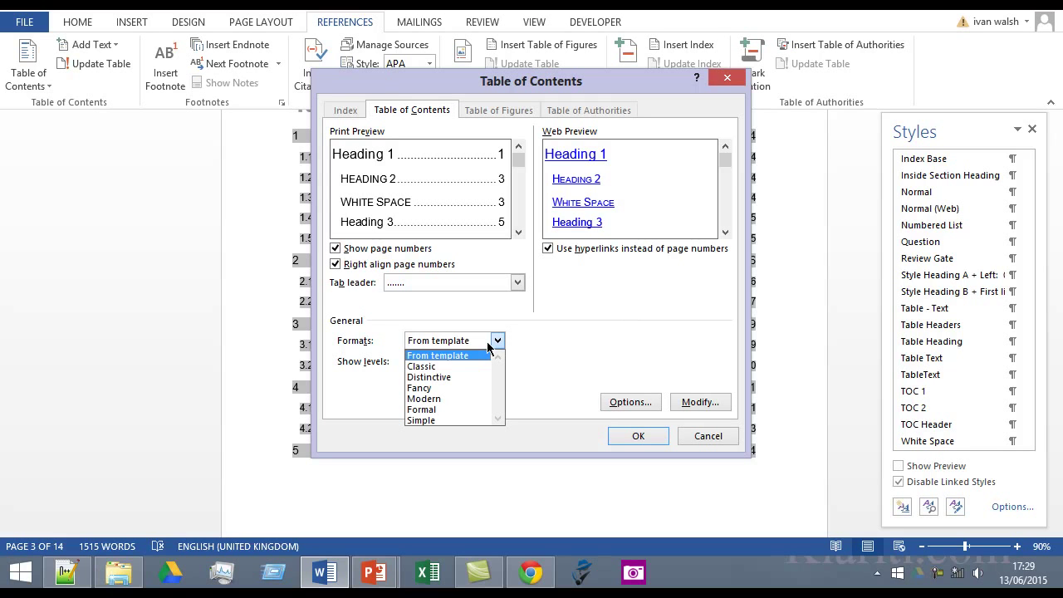
left_click(424, 390)
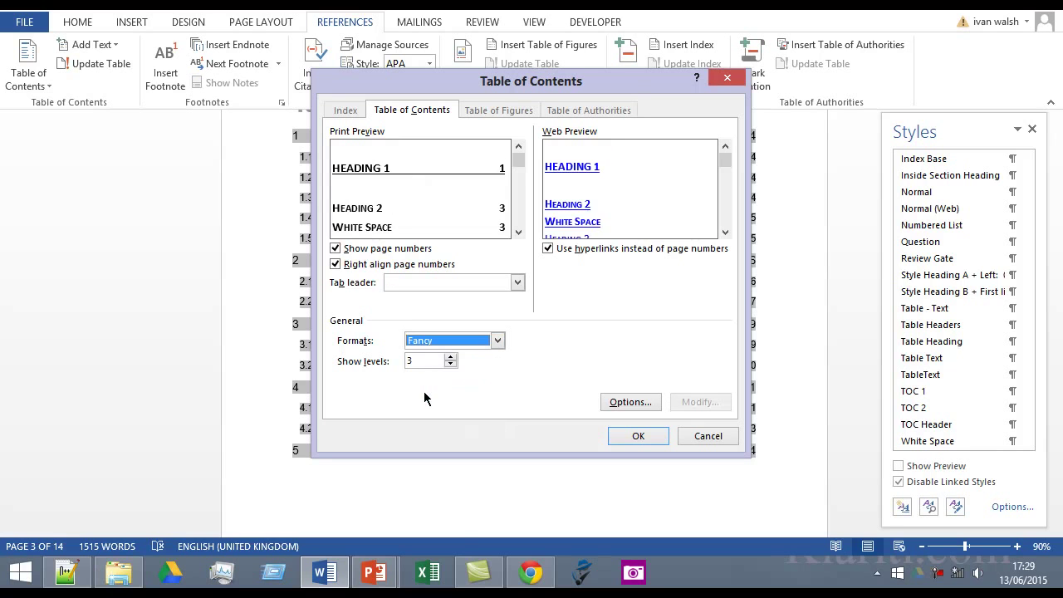
left_click(622, 402)
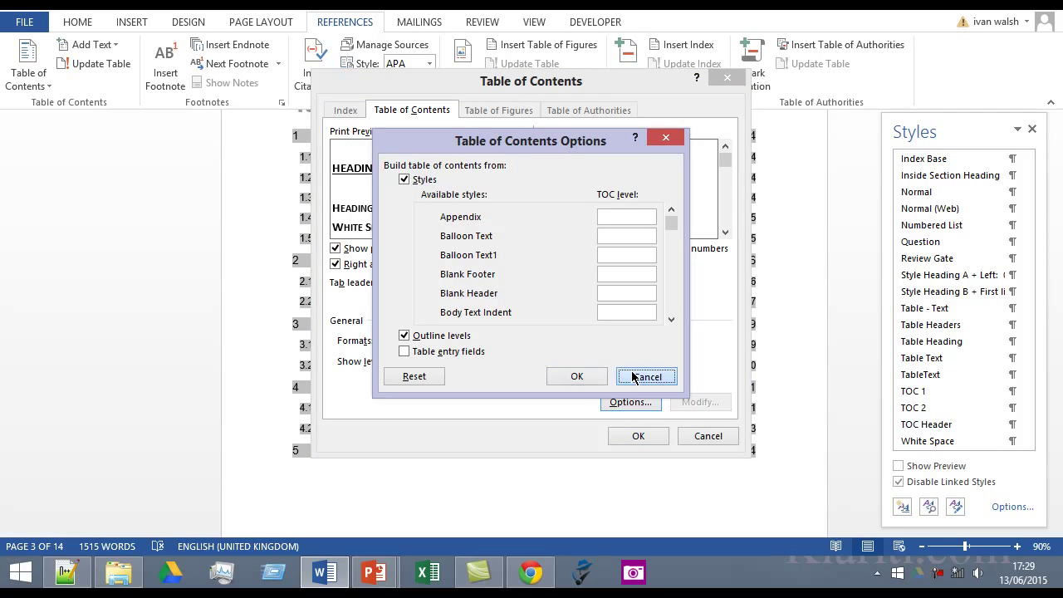
left_click(637, 376)
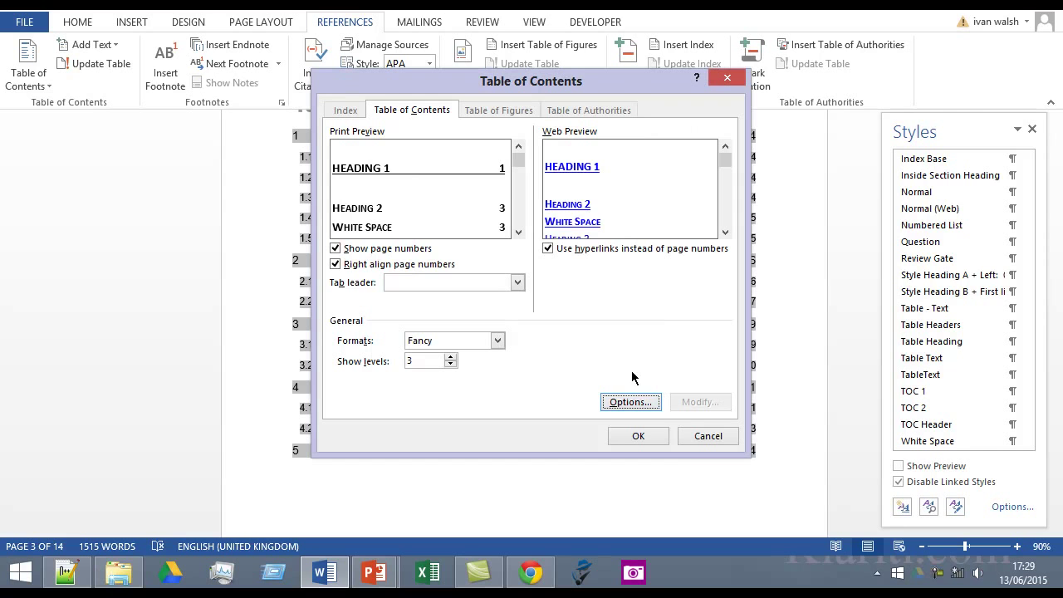
left_click(702, 438)
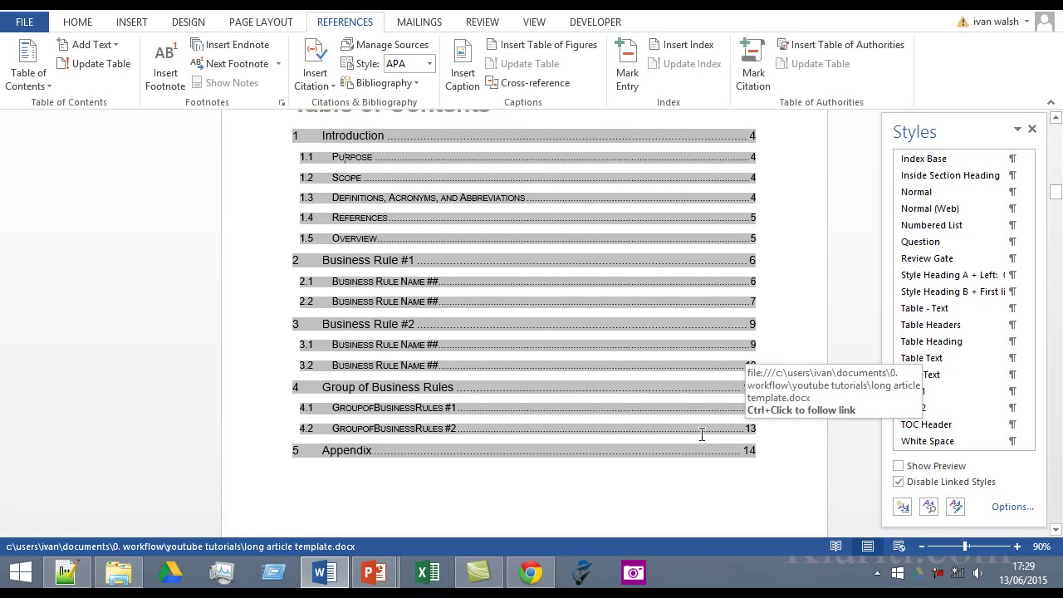